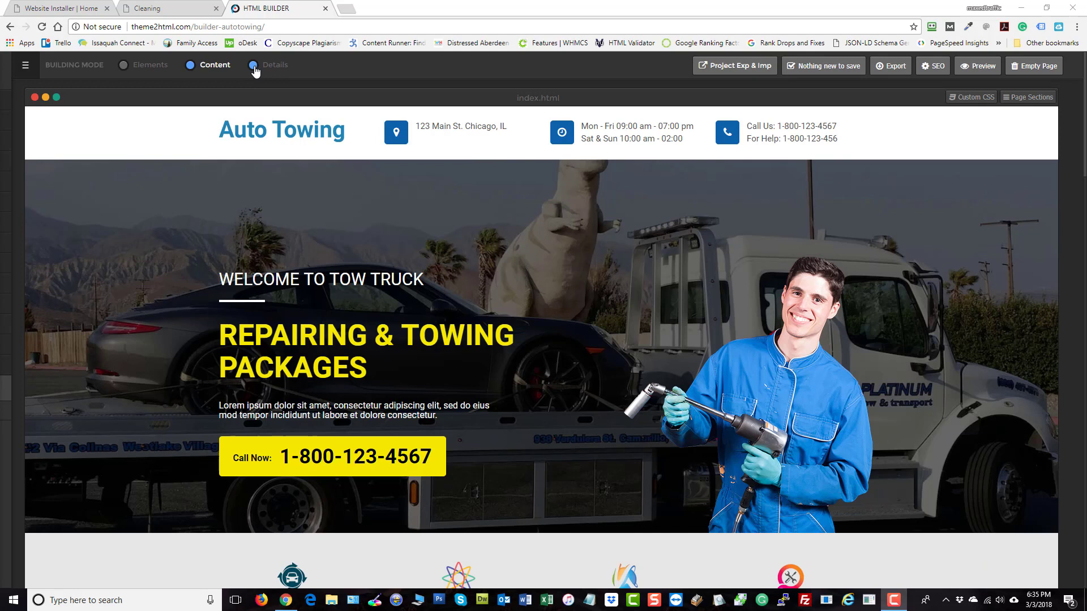
# Switch to Details mode and examine the header address text's color, font-size and font-family settings
pyautogui.click(254, 67)
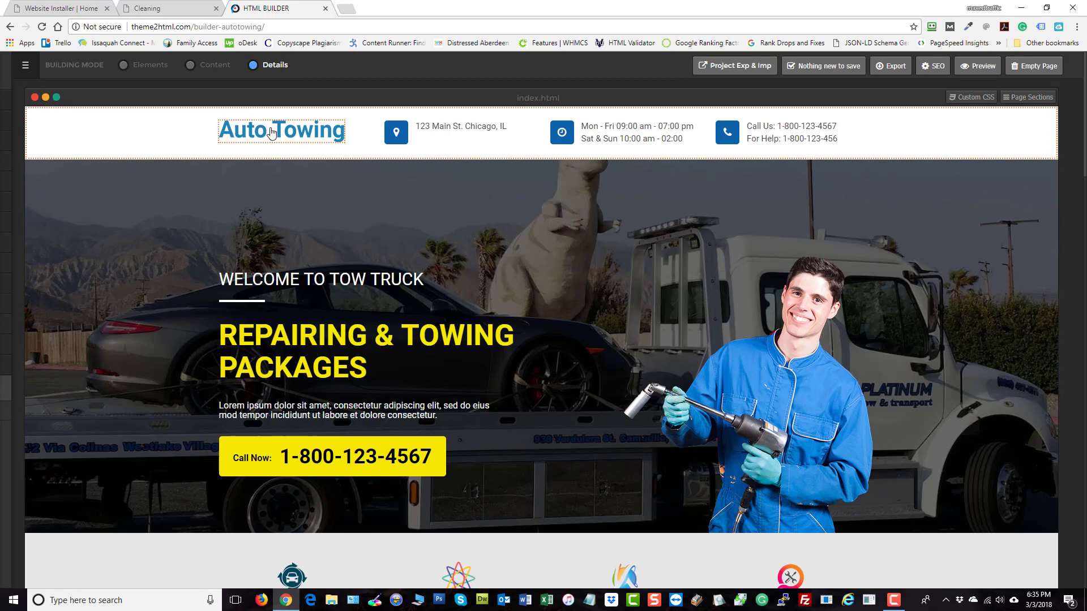
pyautogui.click(445, 129)
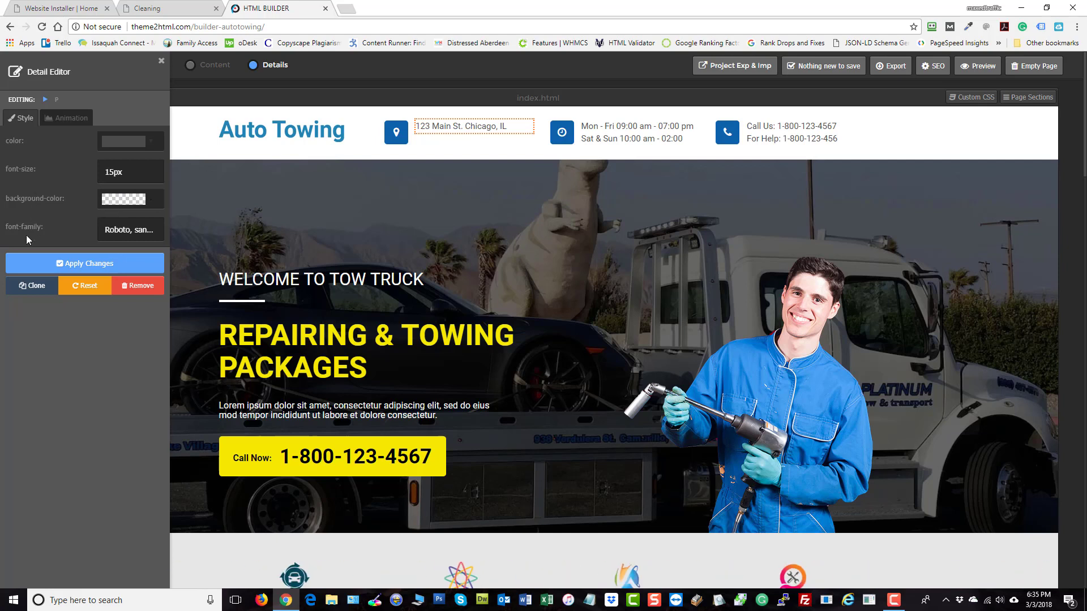
pyautogui.click(121, 229)
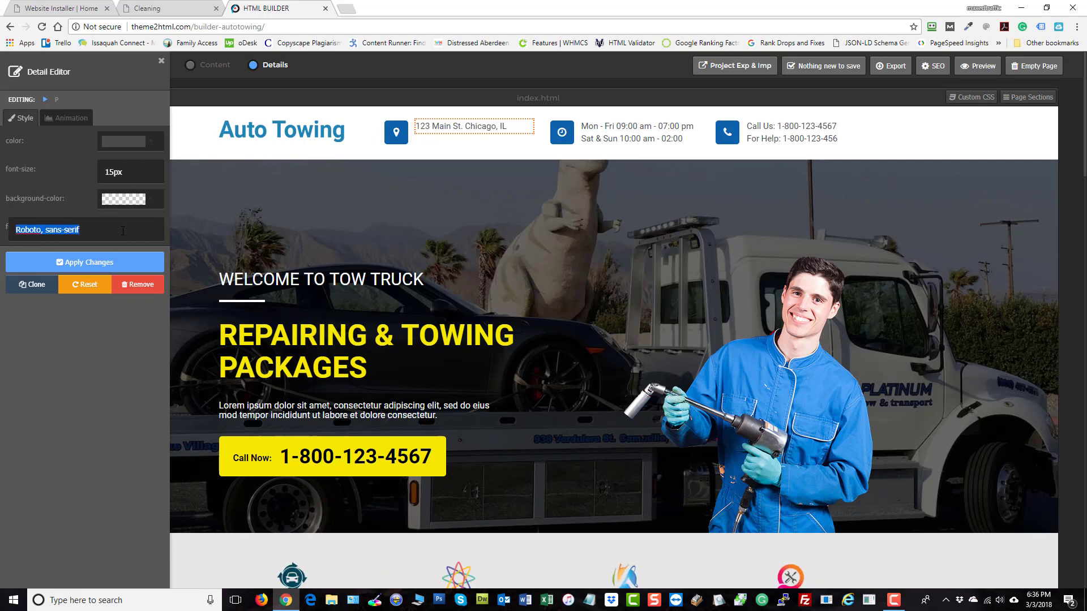
pyautogui.click(121, 229)
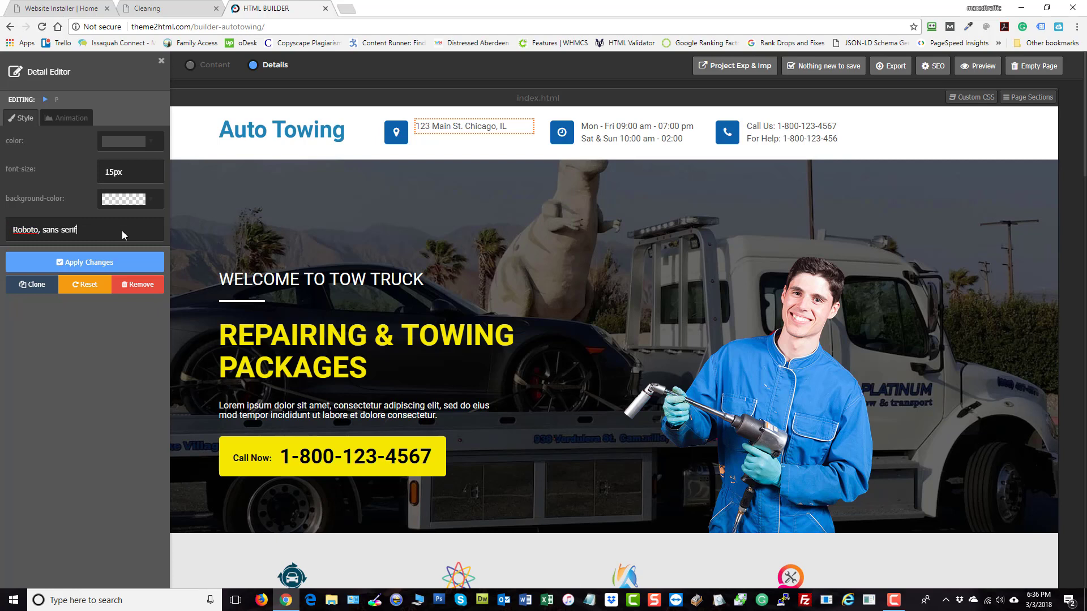
pyautogui.click(140, 145)
pyautogui.click(49, 143)
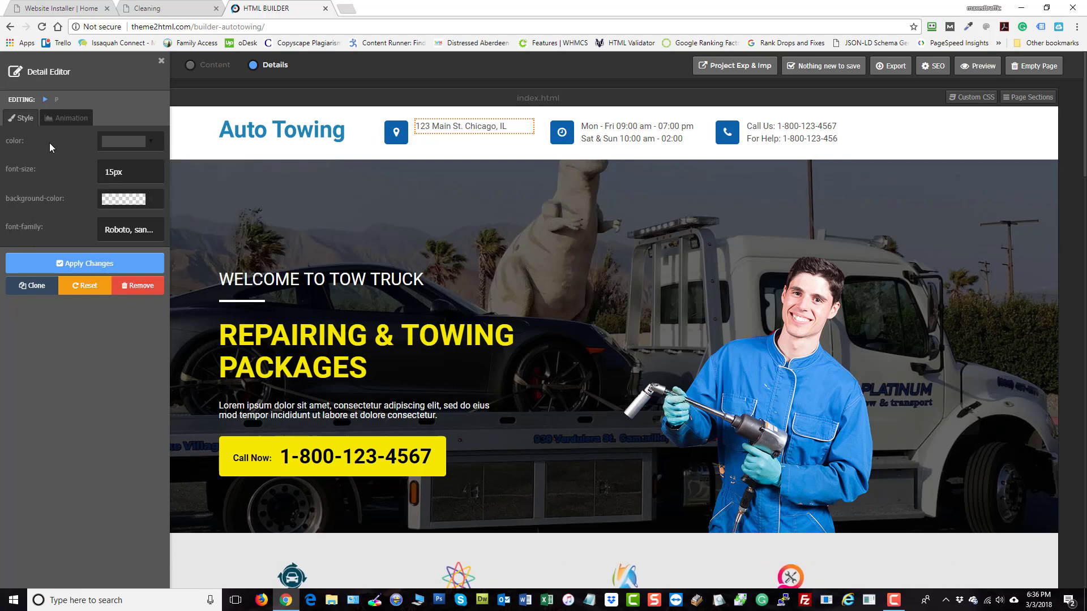
pyautogui.click(115, 172)
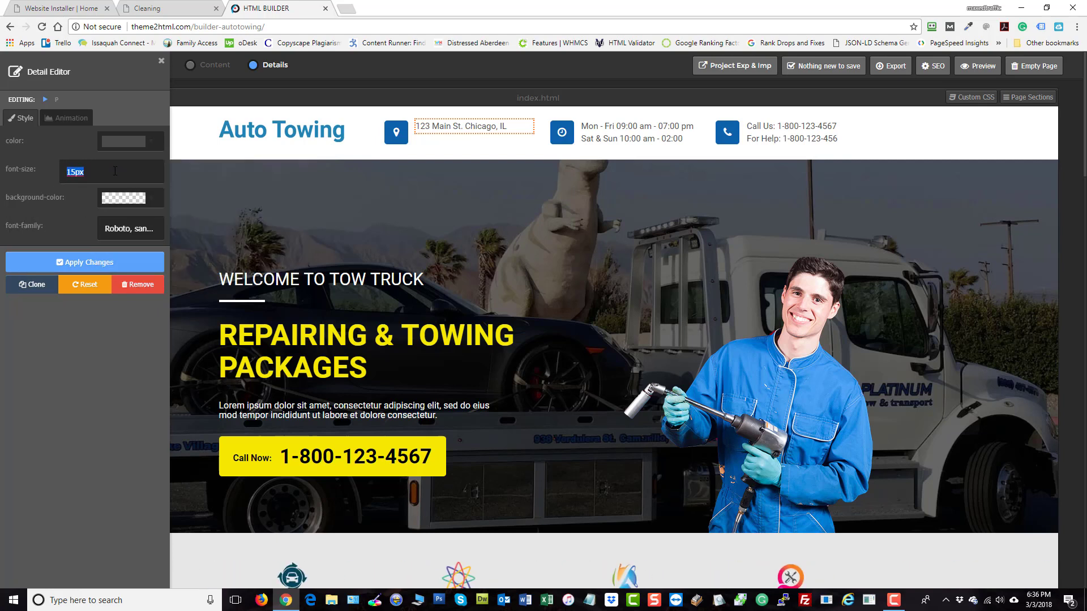
pyautogui.click(52, 230)
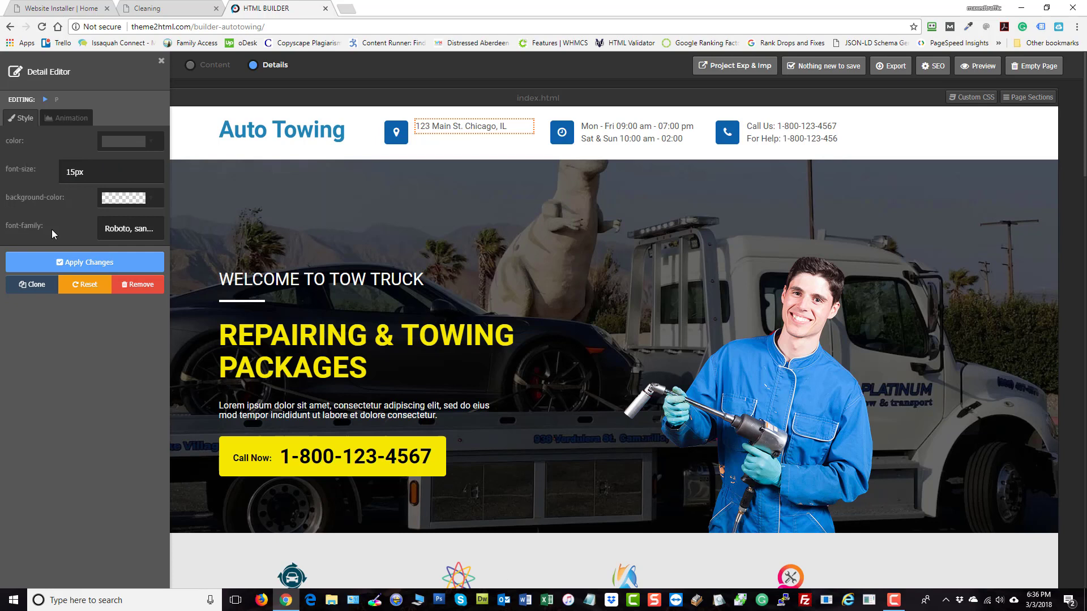
# Browse the animation effects and duration choices available for the header address text, keeping none and 0.5 second
pyautogui.click(65, 119)
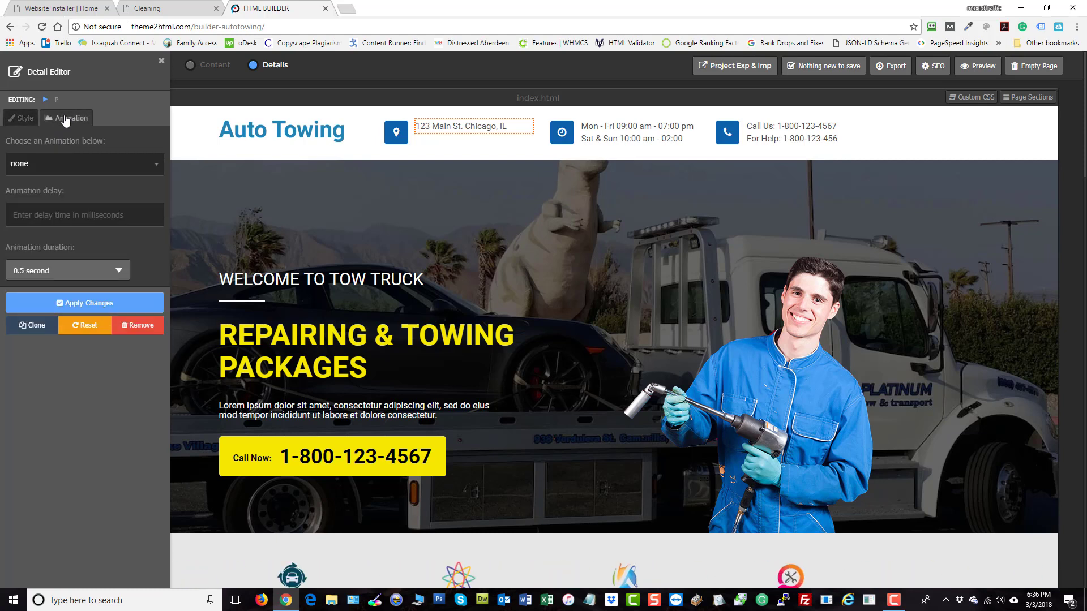
pyautogui.click(74, 163)
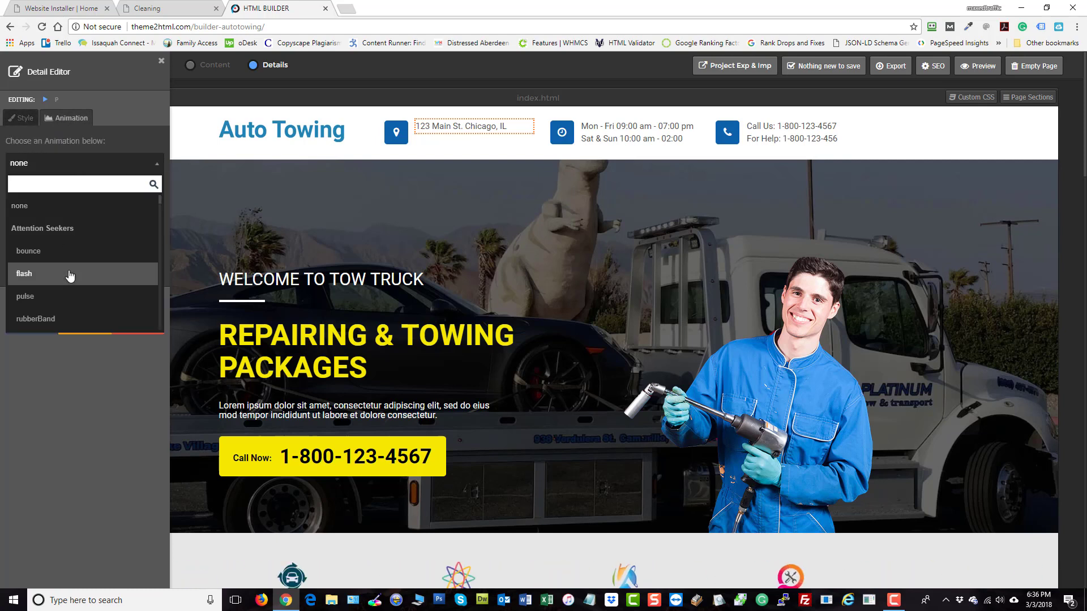
pyautogui.scroll(-7, 70, 275)
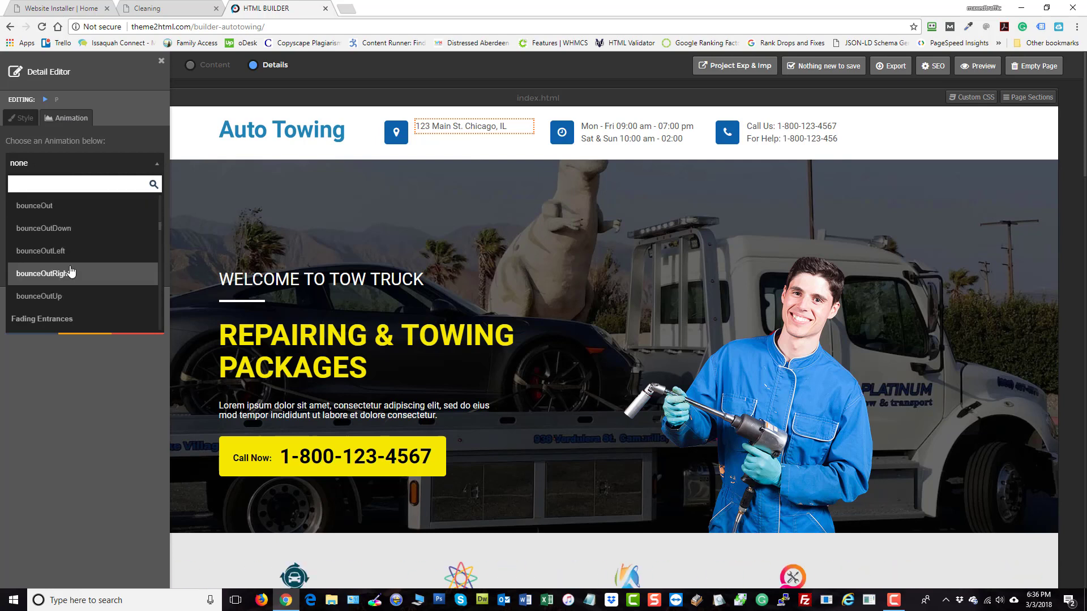
pyautogui.scroll(-10, 70, 272)
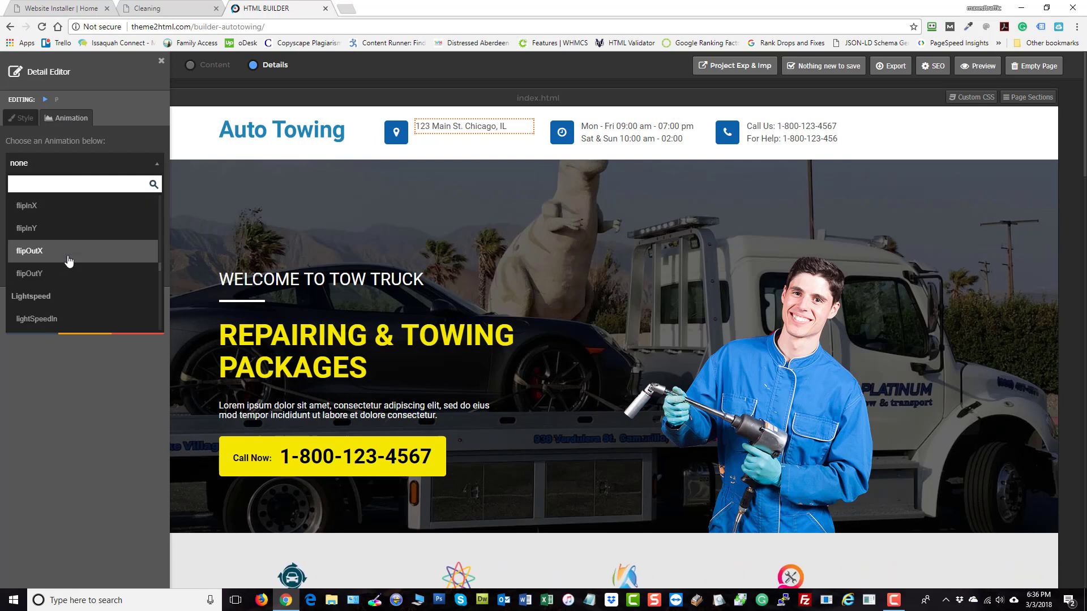
pyautogui.scroll(-3, 67, 245)
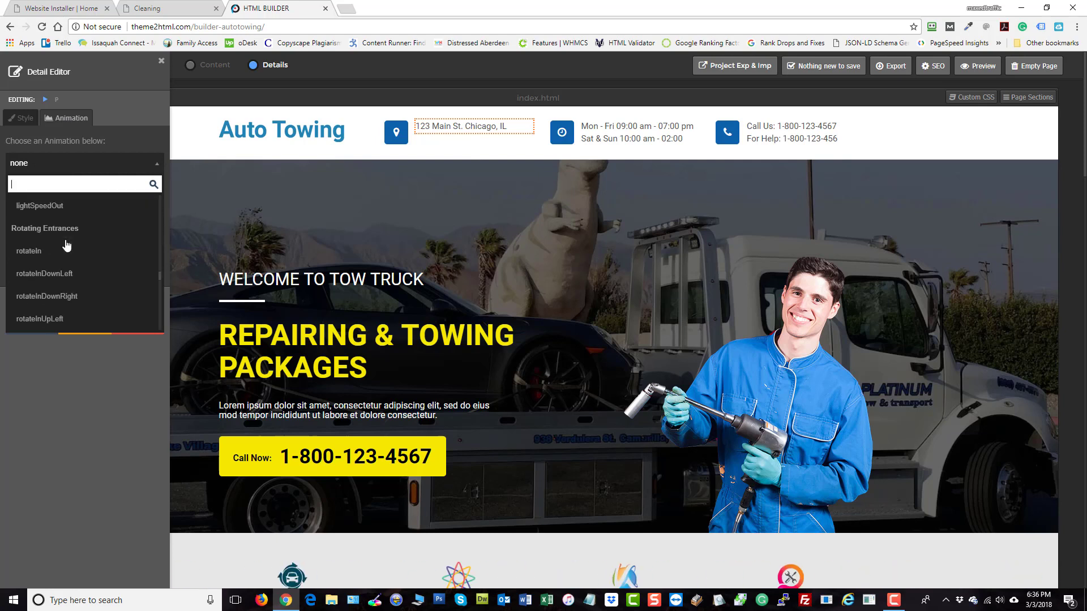
pyautogui.click(117, 432)
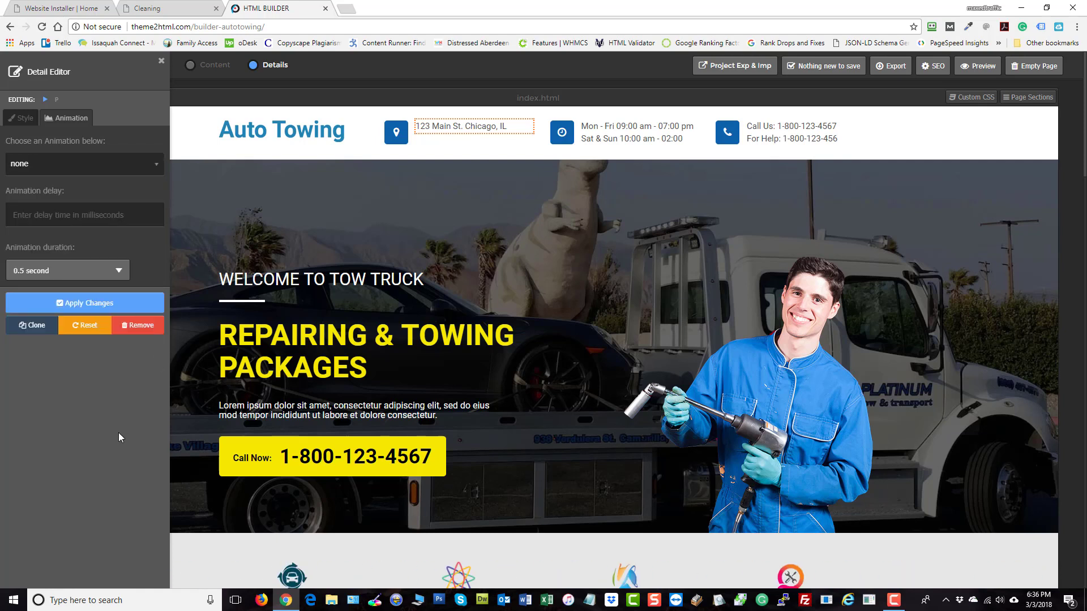
pyautogui.click(74, 273)
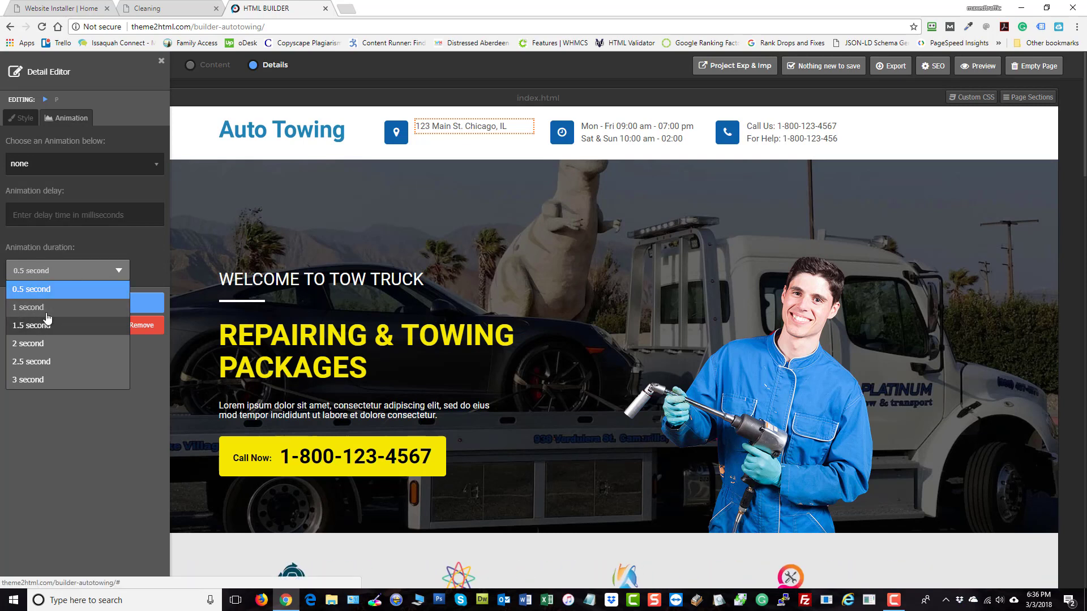
pyautogui.click(63, 289)
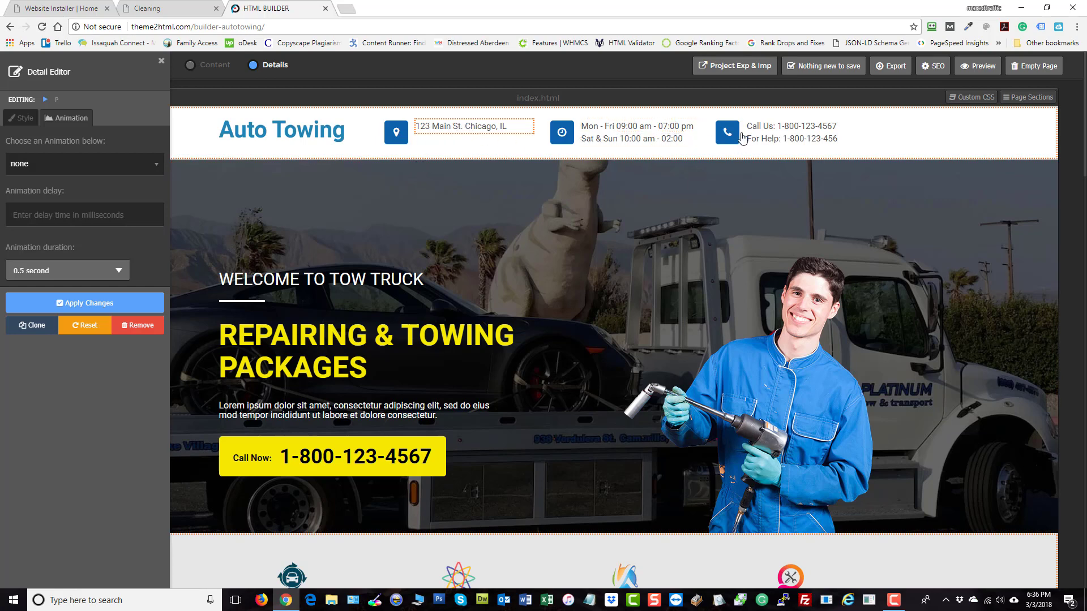
# Review the Auto Towing logo's style, image source and animation settings, cancel its image upload, and close the detail editor
pyautogui.click(278, 136)
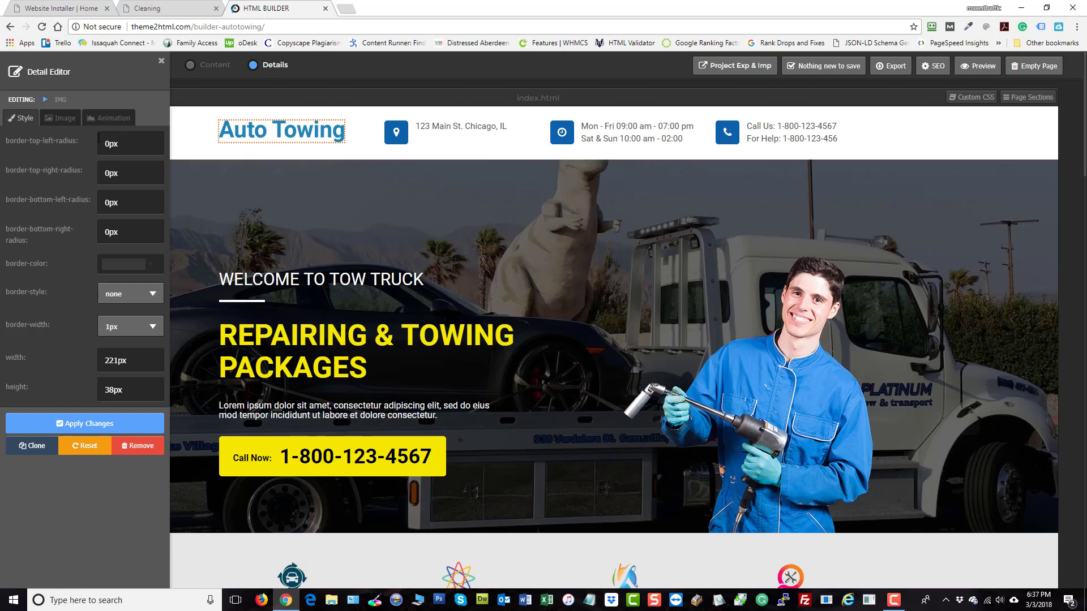
pyautogui.click(61, 120)
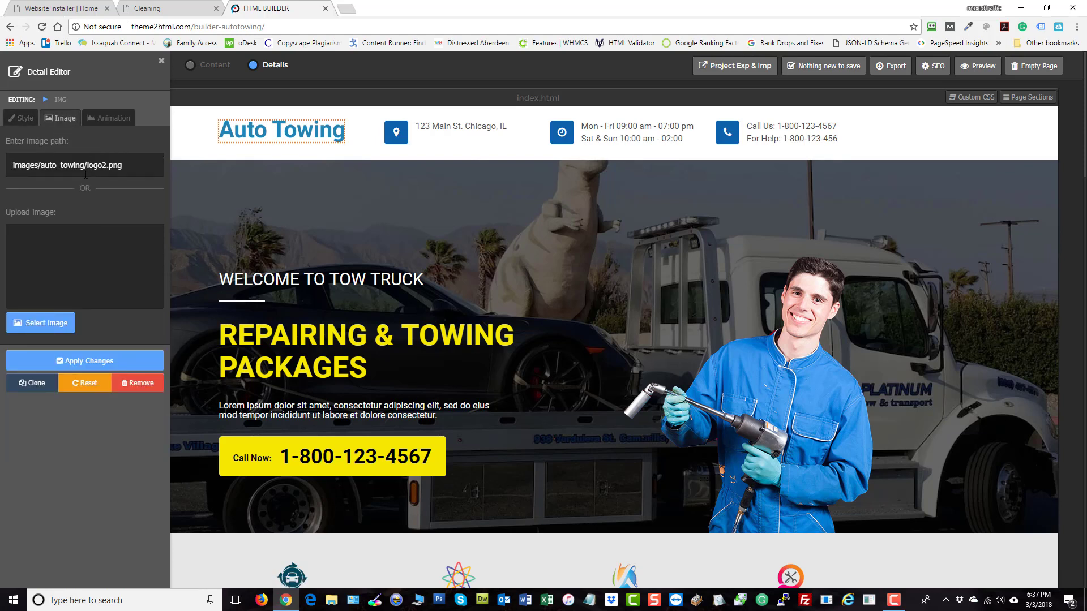
pyautogui.click(45, 327)
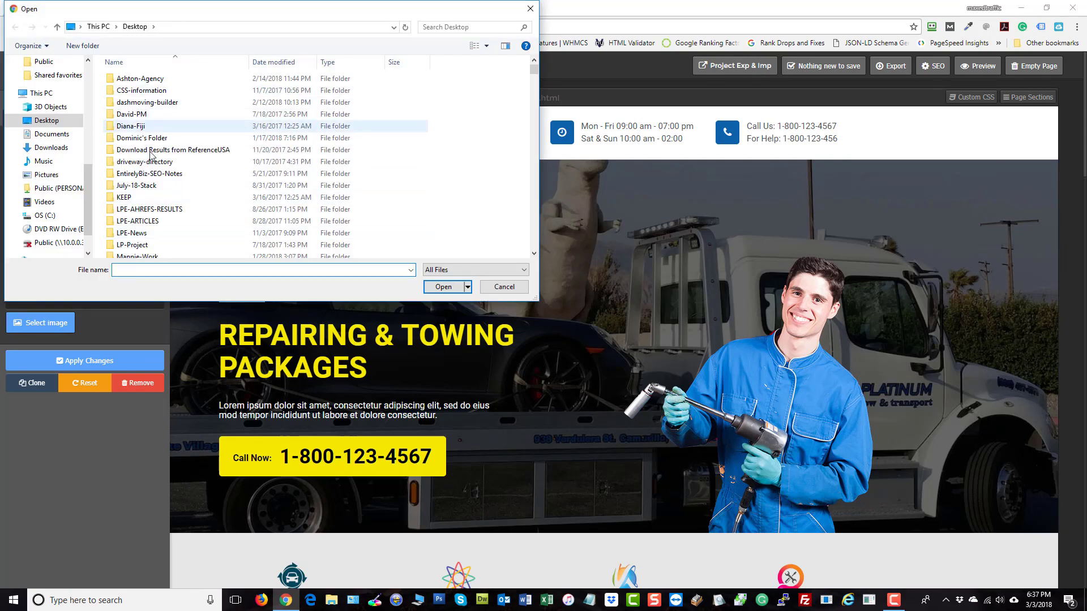
pyautogui.click(504, 288)
pyautogui.click(25, 254)
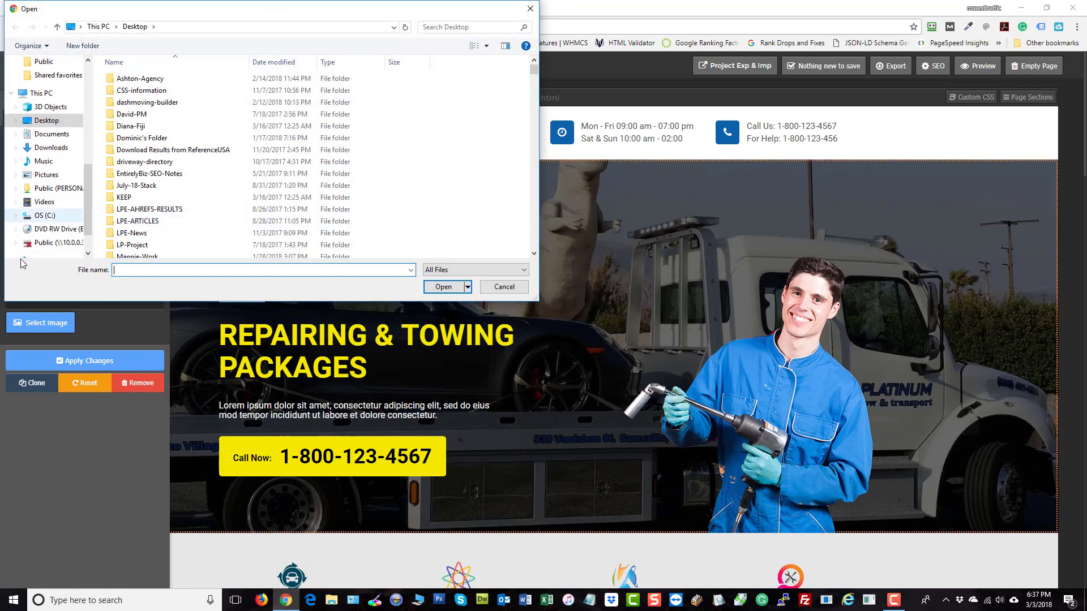
pyautogui.click(504, 287)
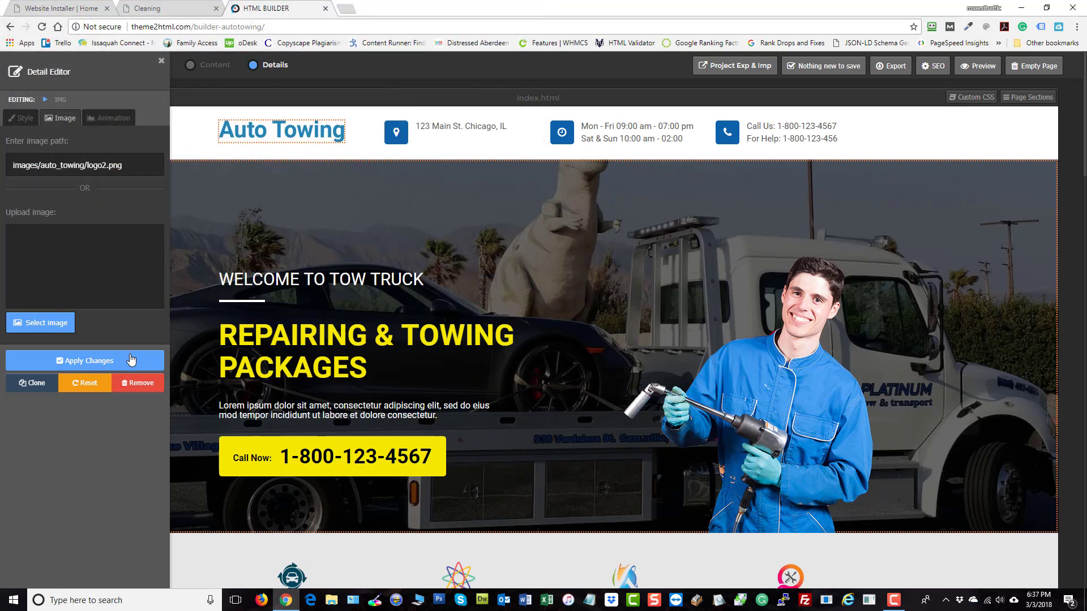
pyautogui.click(113, 119)
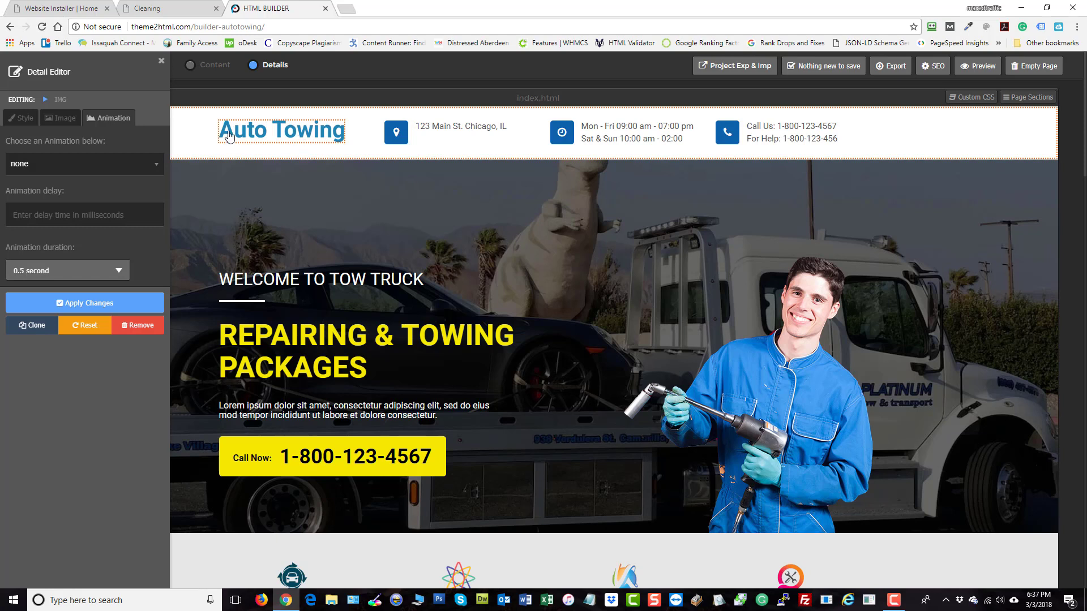
pyautogui.click(162, 62)
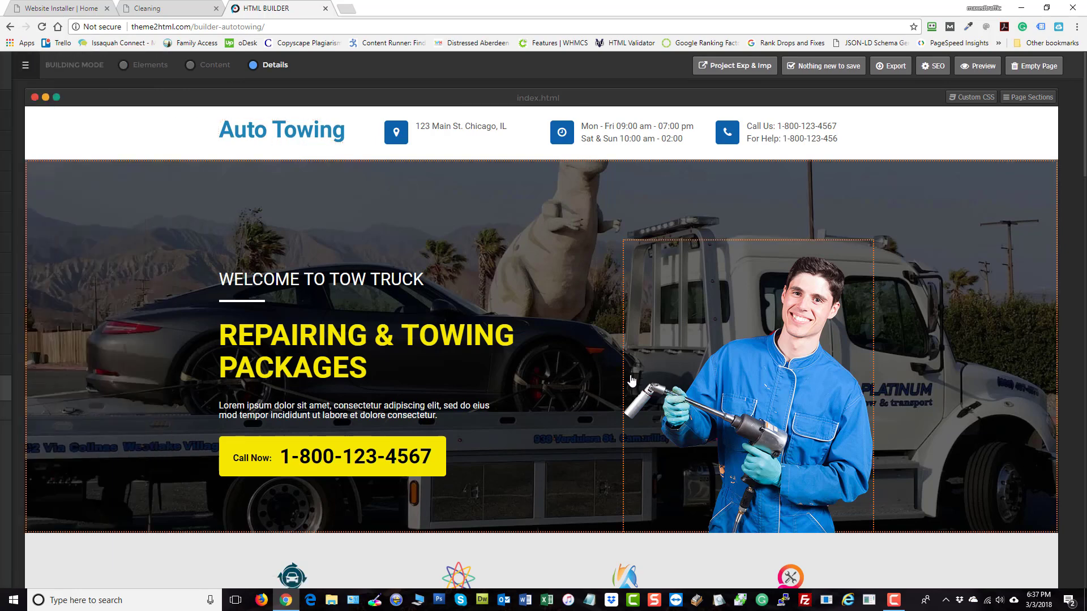
# Inspect the style settings of the hero's mechanic image, yellow heading and section background, and close the detail editor
pyautogui.click(774, 322)
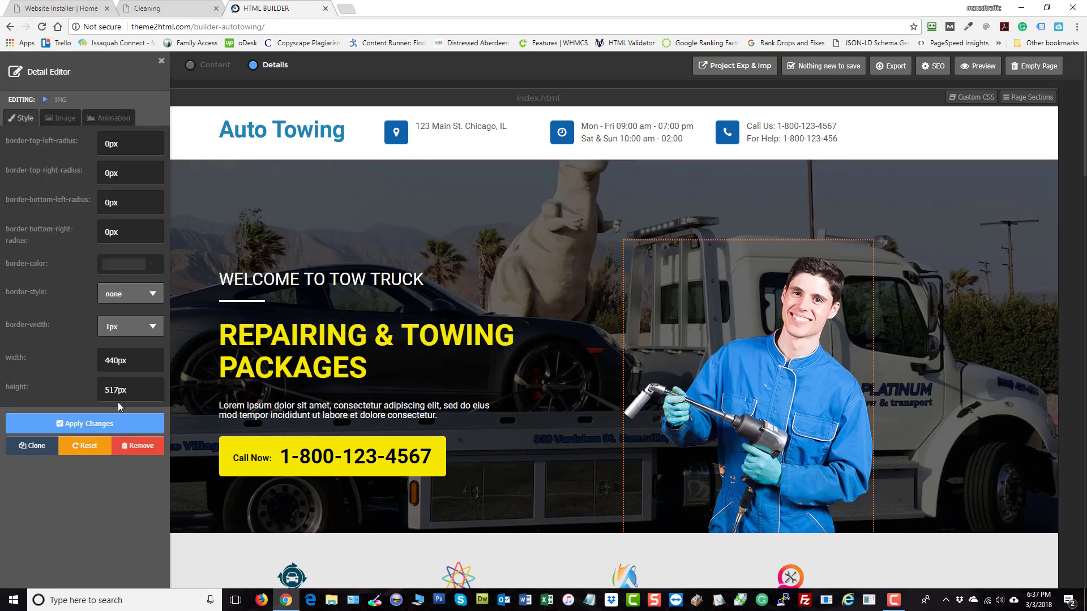
pyautogui.click(287, 350)
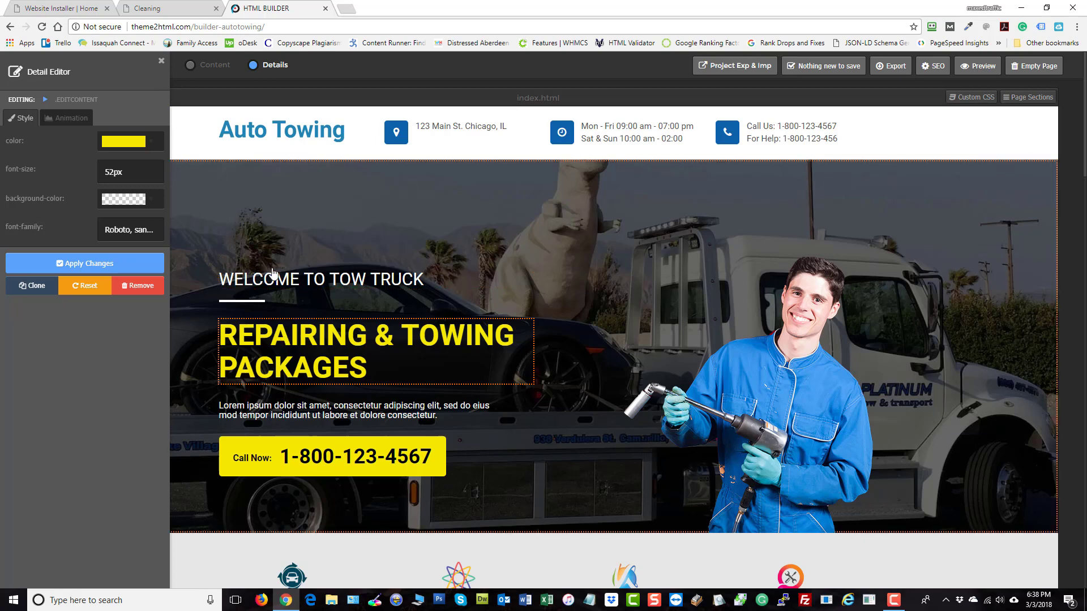
pyautogui.click(253, 203)
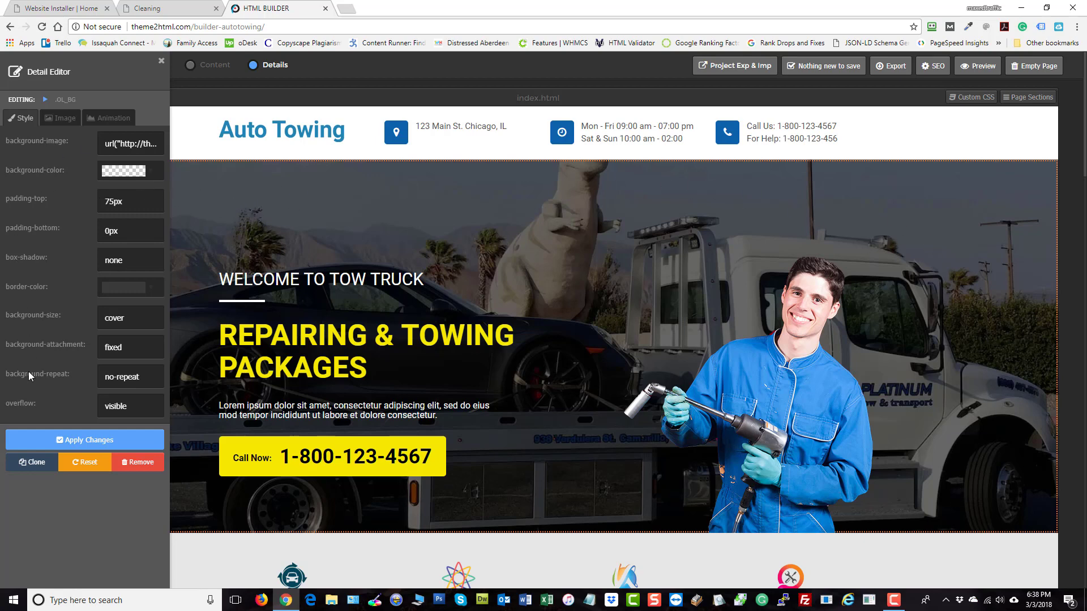
pyautogui.click(162, 61)
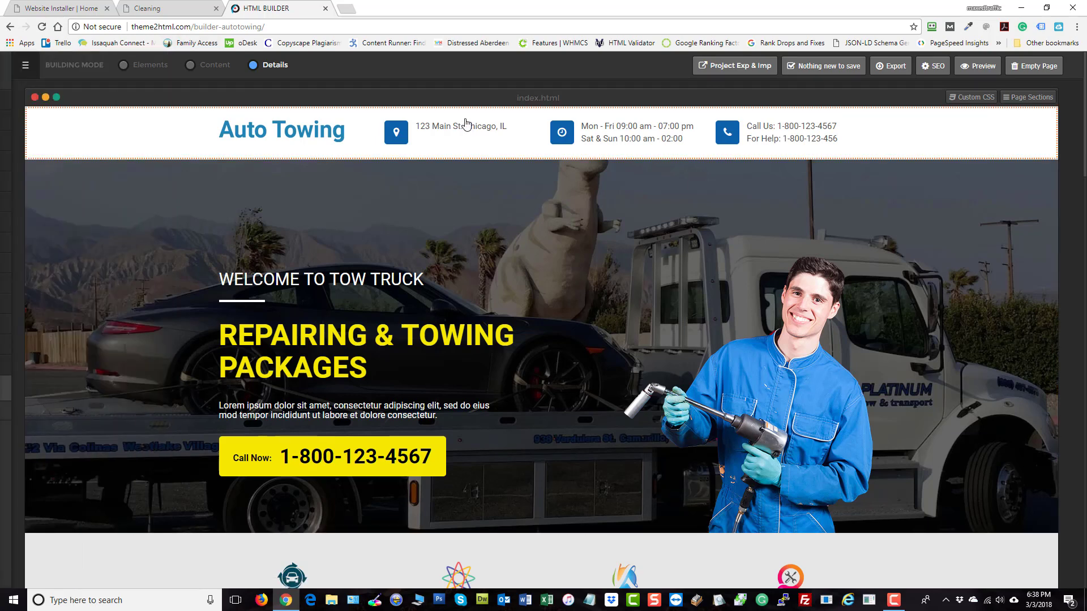
# Examine the style, image and animation settings of the technician picture in the Welcome to Auto Towing section, and close the editor
pyautogui.scroll(-4, 111, 337)
pyautogui.scroll(-12, 110, 338)
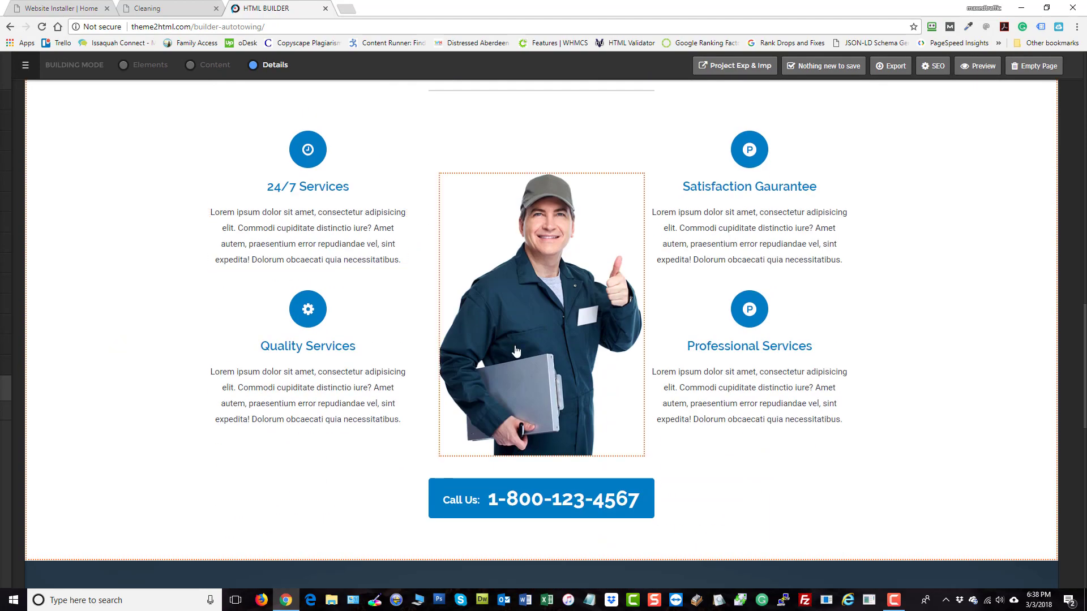
pyautogui.click(528, 330)
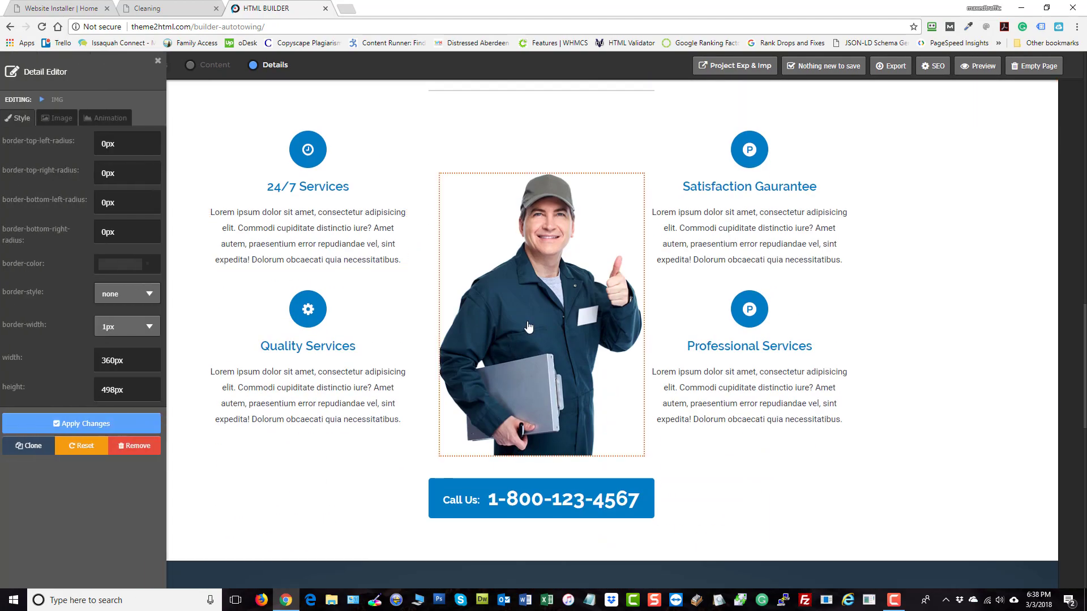
pyautogui.click(60, 116)
pyautogui.click(105, 121)
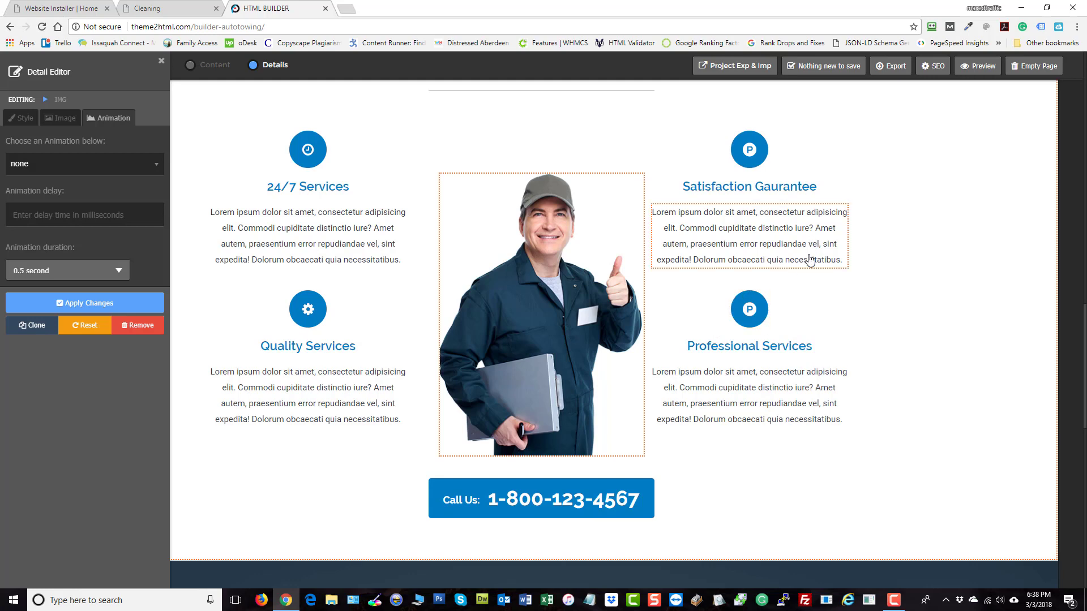
pyautogui.scroll(1, 833, 289)
pyautogui.scroll(1, 833, 289)
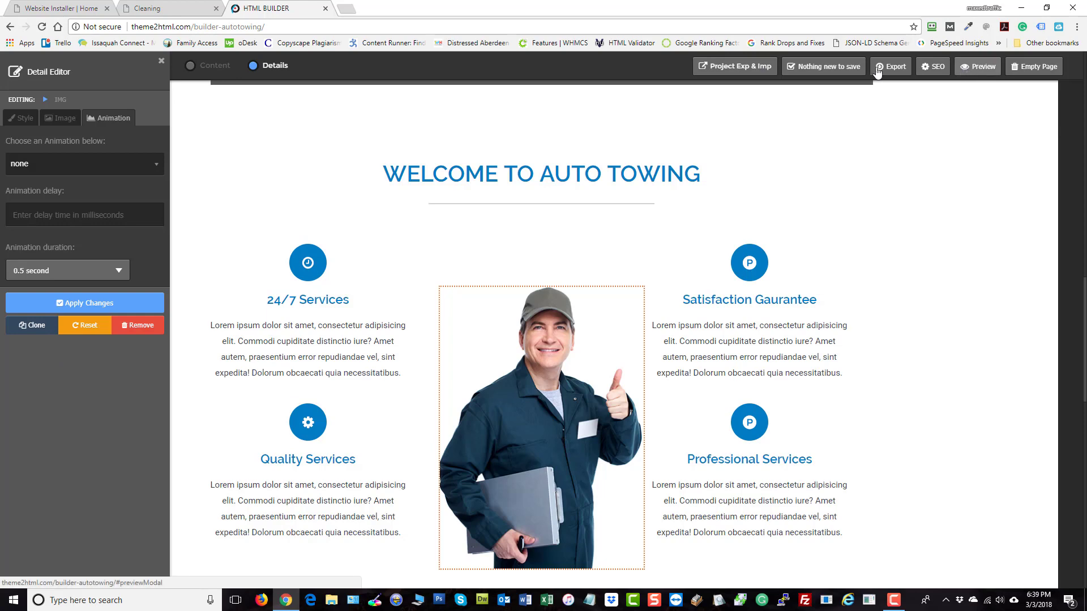
pyautogui.click(160, 62)
# Switch to Elements mode and reveal the header block's duplicate, source, reset and remove options
pyautogui.scroll(7, 93, 272)
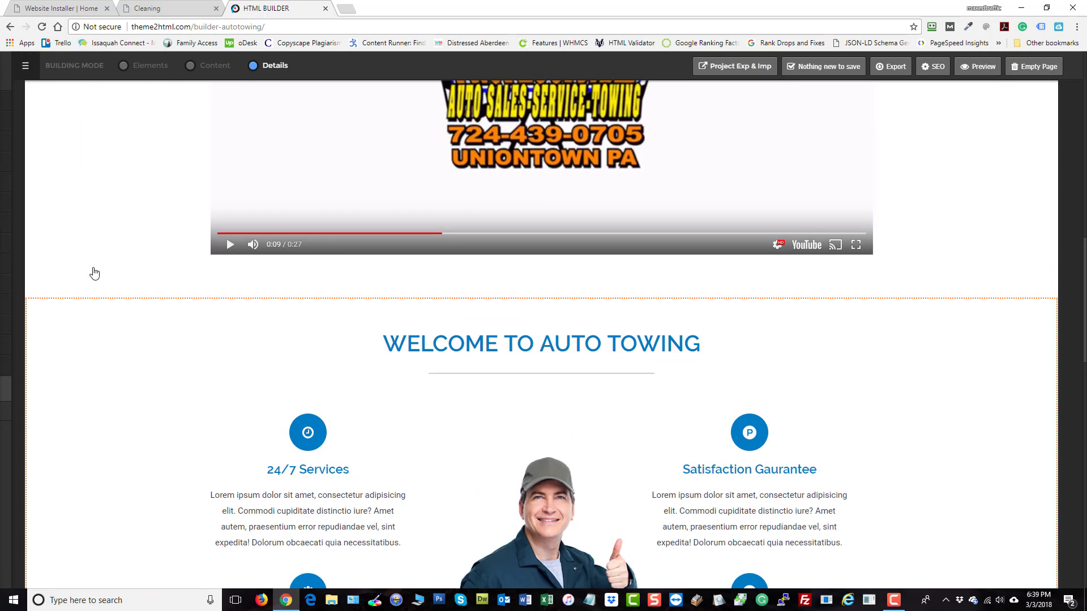
pyautogui.scroll(10, 151, 258)
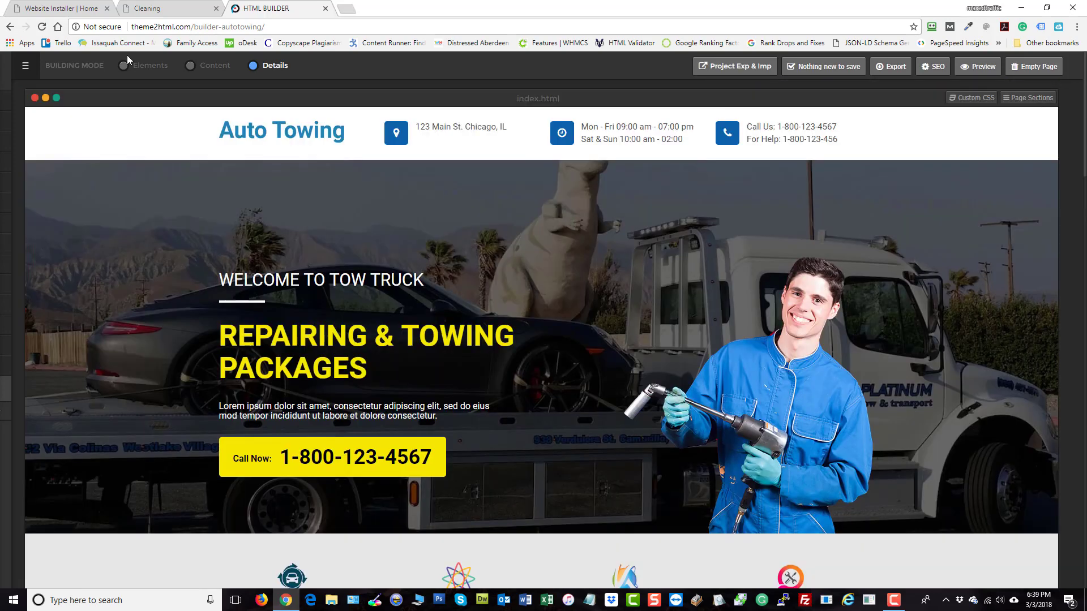
pyautogui.click(125, 67)
pyautogui.moveTo(900, 146)
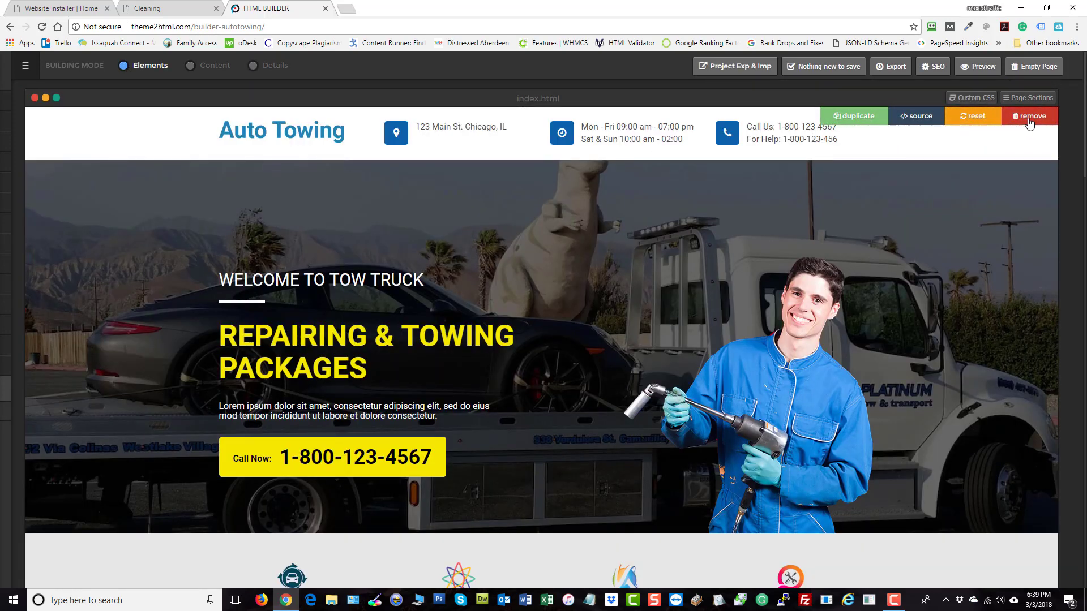
# Switch to Content mode, open the header's street address text for editing, and cancel without saving
pyautogui.click(192, 65)
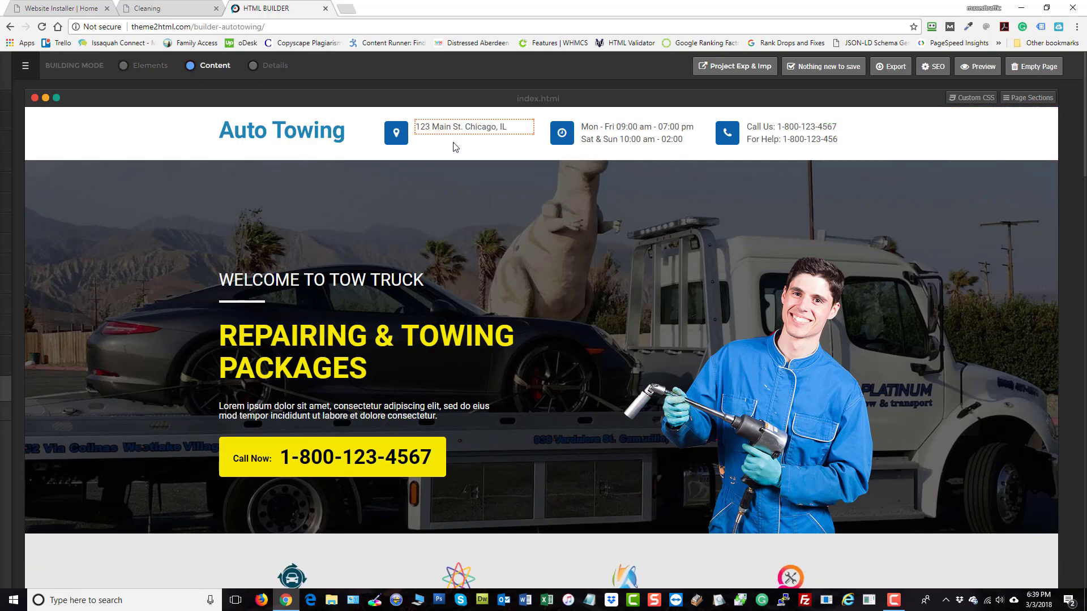
pyautogui.click(478, 129)
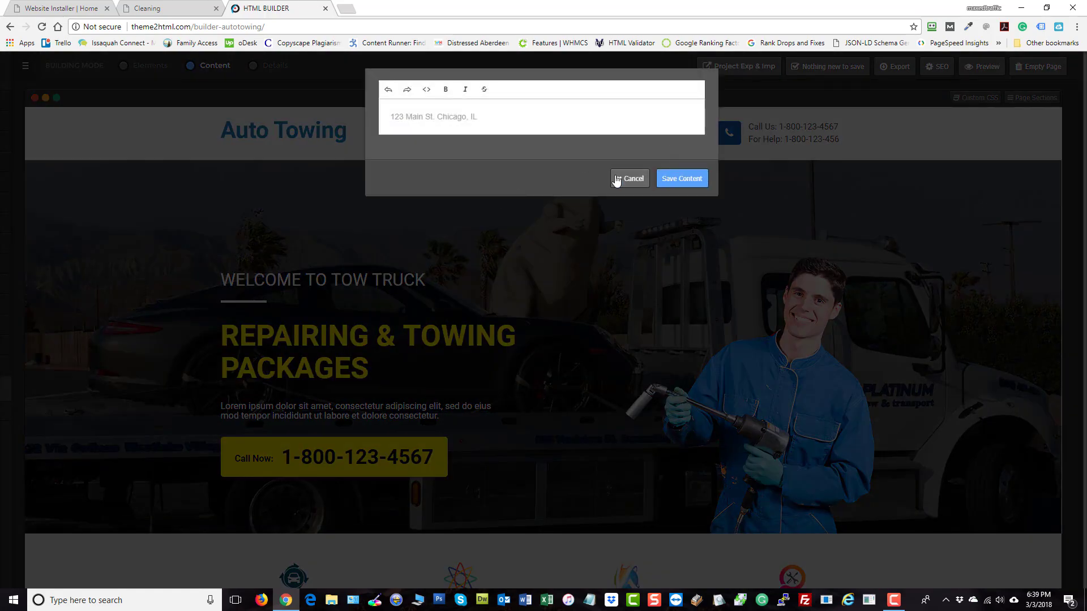
pyautogui.click(608, 177)
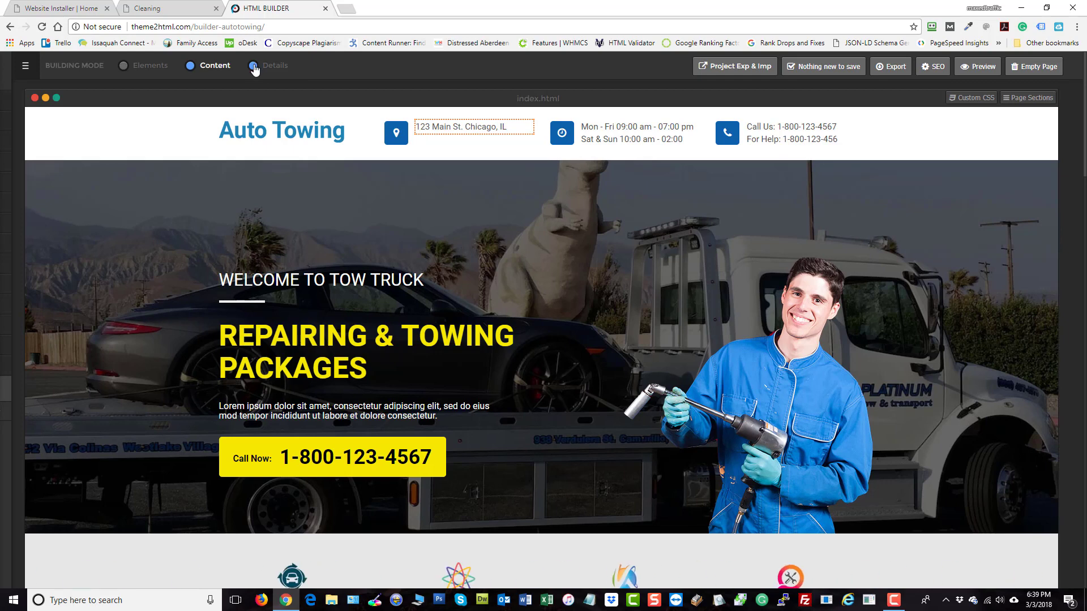
# Switch to Details mode, inspect the header address text's style and animation settings, and close the detail editor
pyautogui.click(253, 66)
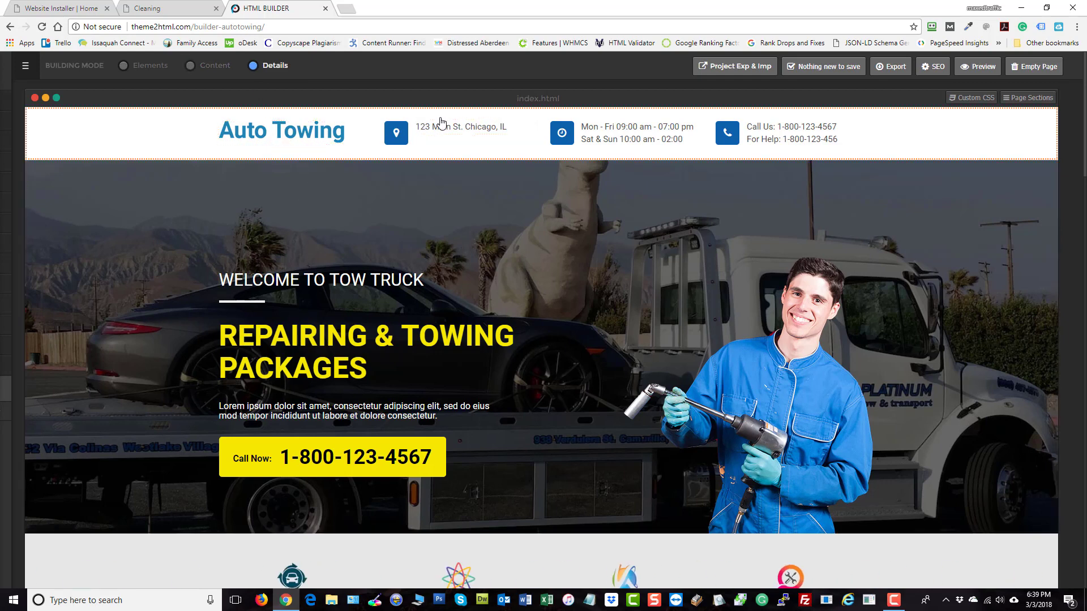
pyautogui.click(427, 134)
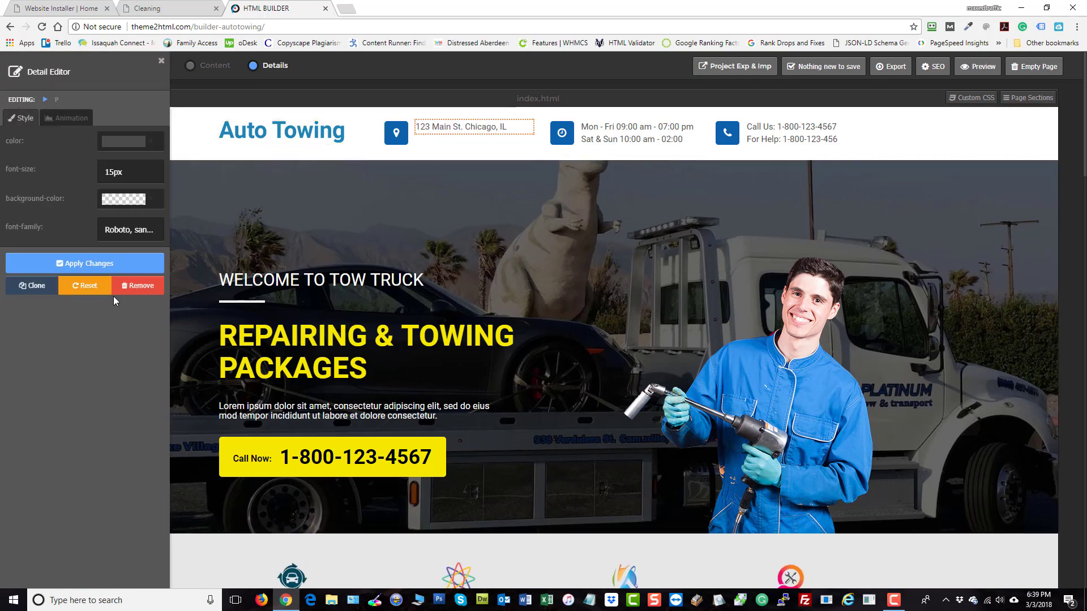
pyautogui.click(79, 117)
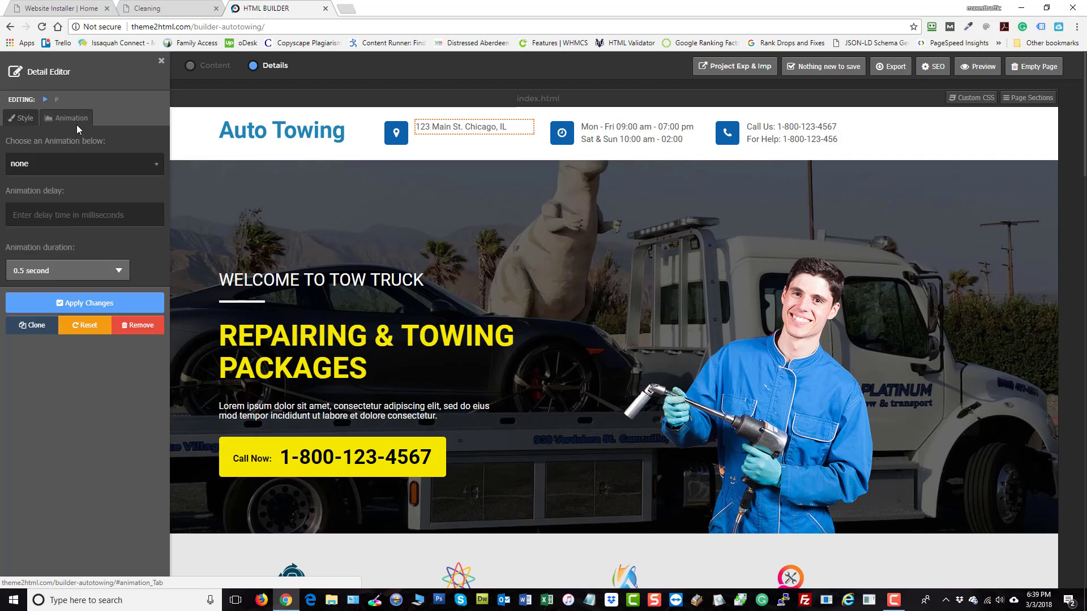
pyautogui.click(161, 61)
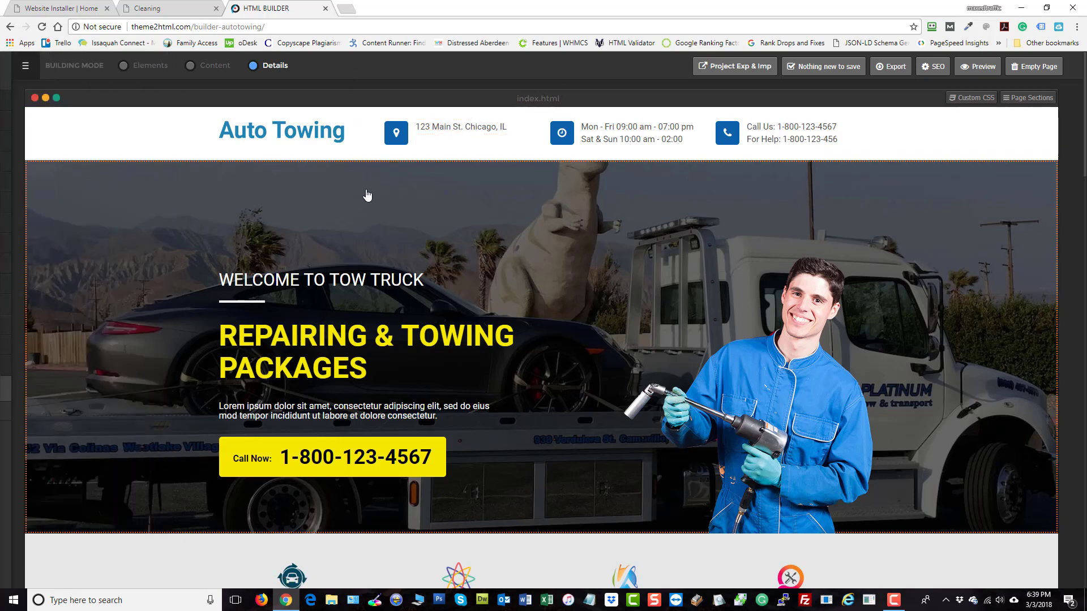
# In Elements mode, view the video block's source code, highlight the YouTube embed URL in the iframe, and cancel the source editor
pyautogui.scroll(-5, 905, 316)
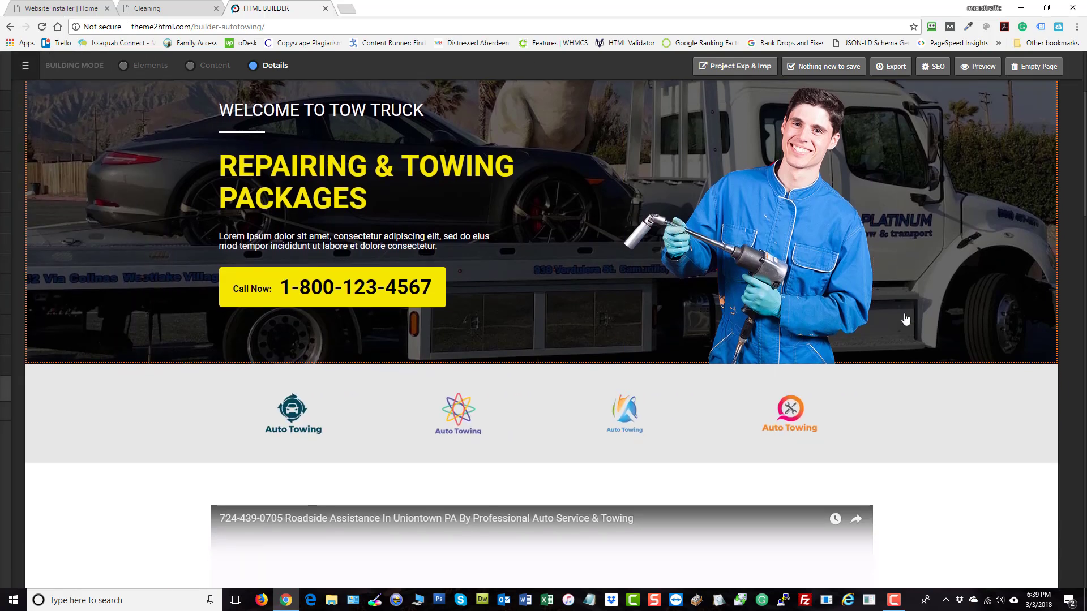
pyautogui.scroll(-2, 905, 319)
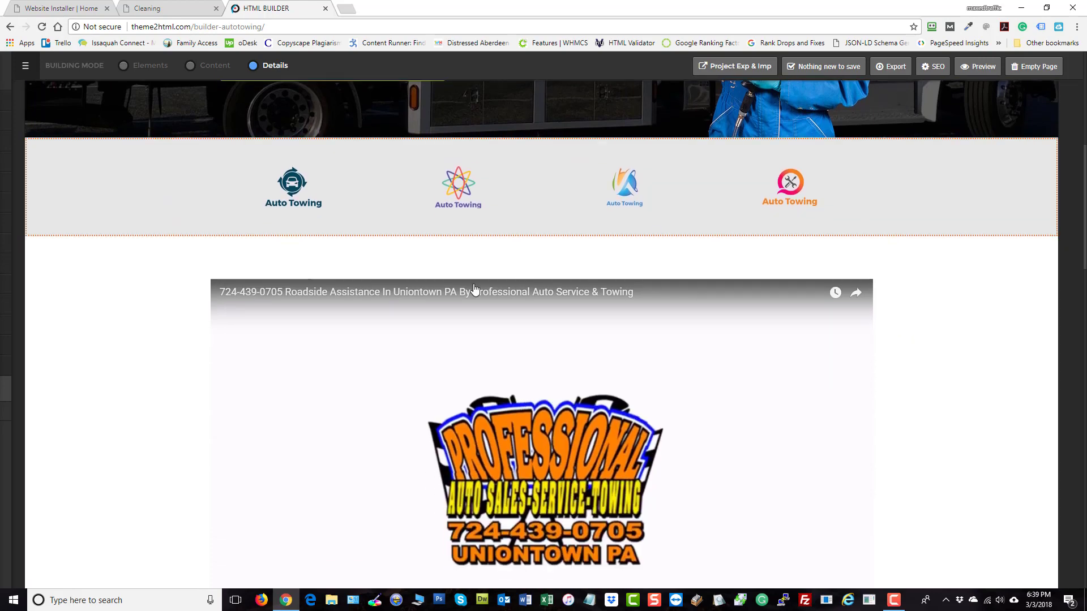
pyautogui.click(123, 67)
pyautogui.scroll(-2, 317, 209)
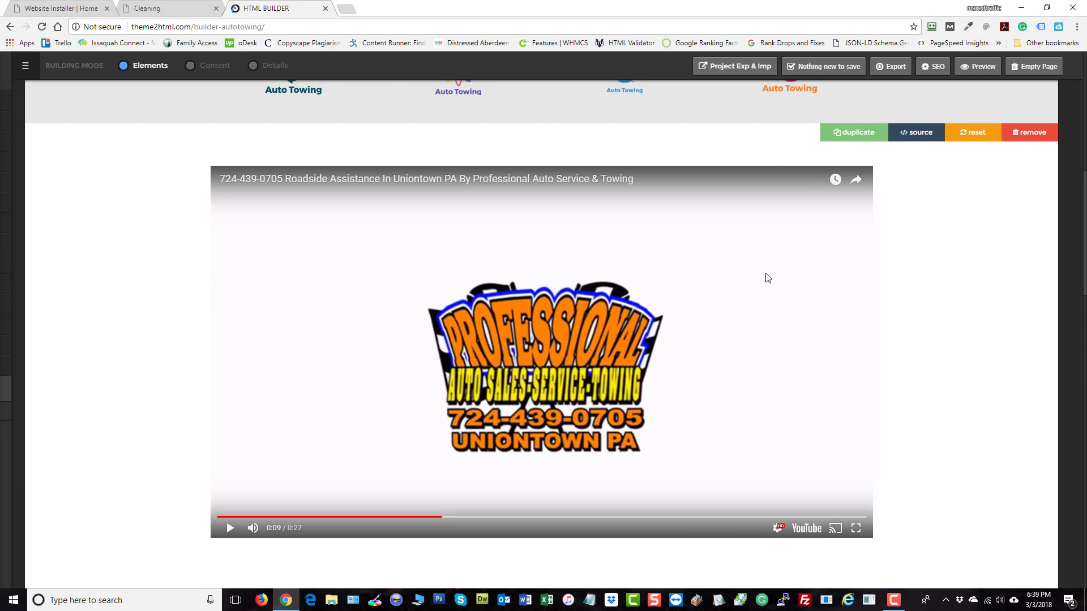
pyautogui.click(921, 137)
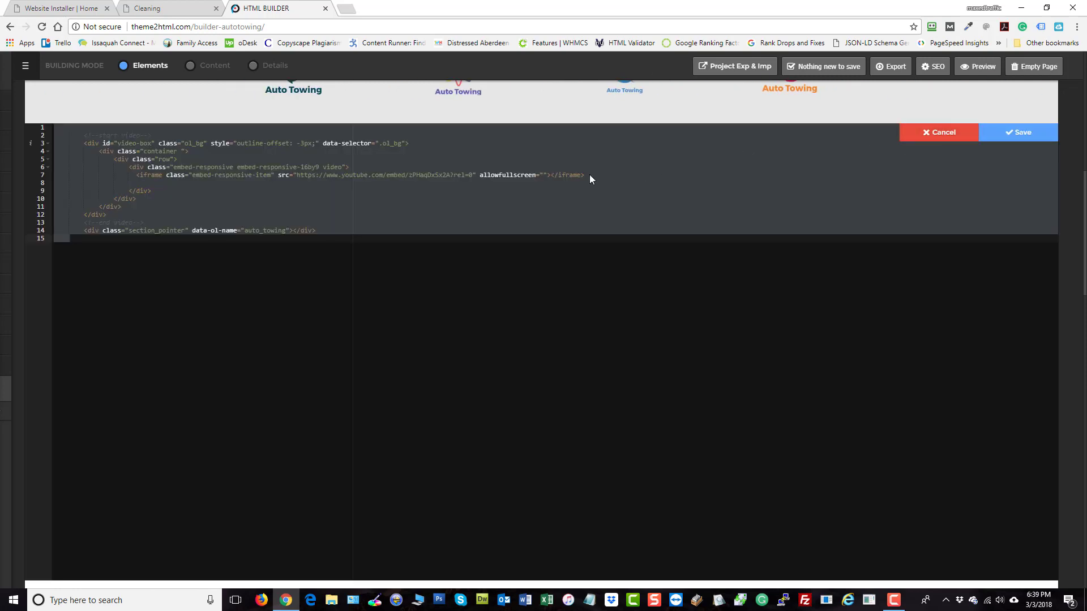
pyautogui.click(309, 175)
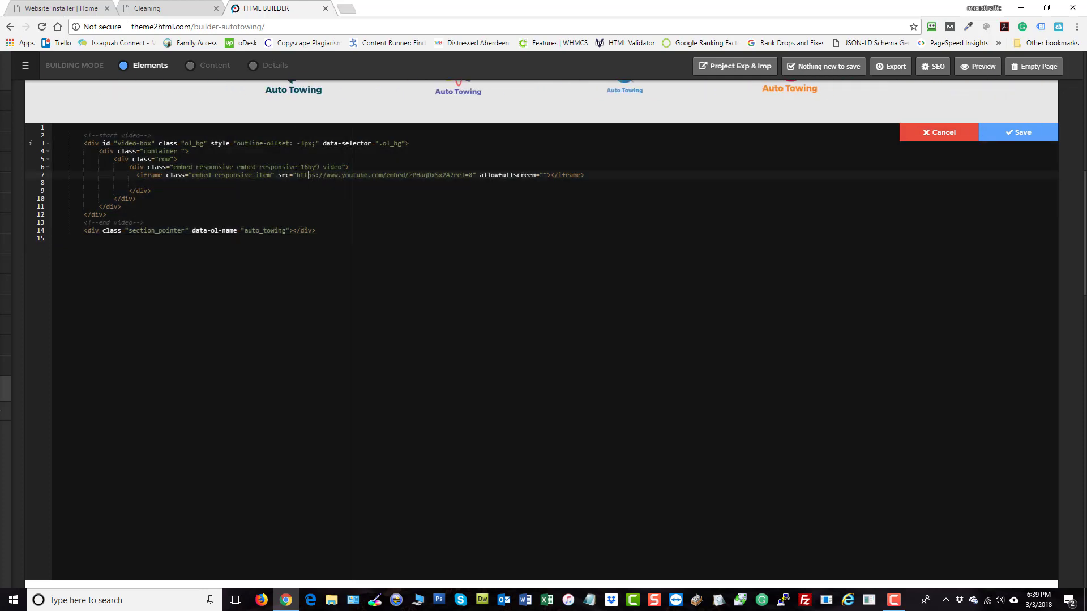
pyautogui.moveTo(297, 175); pyautogui.dragTo(409, 175)
pyautogui.click(933, 136)
pyautogui.scroll(-5, 956, 326)
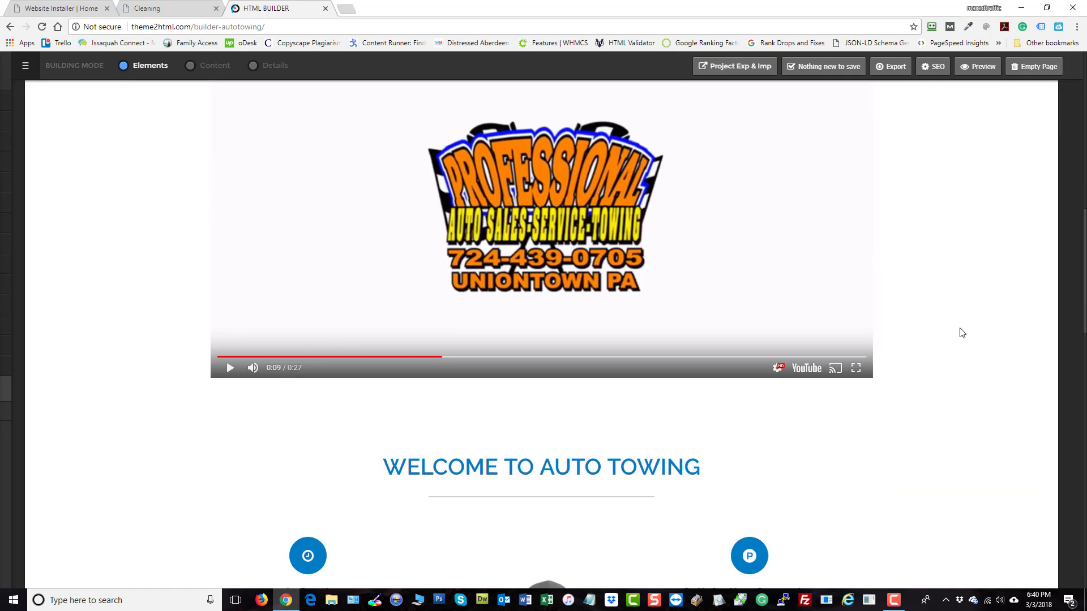
pyautogui.scroll(-3, 961, 333)
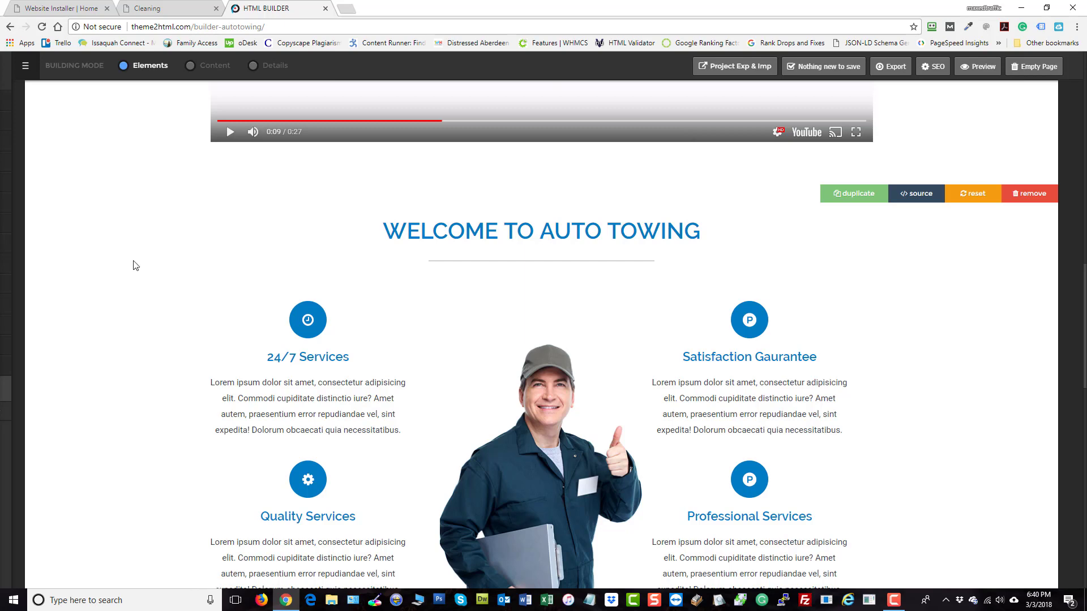
pyautogui.scroll(10, 134, 266)
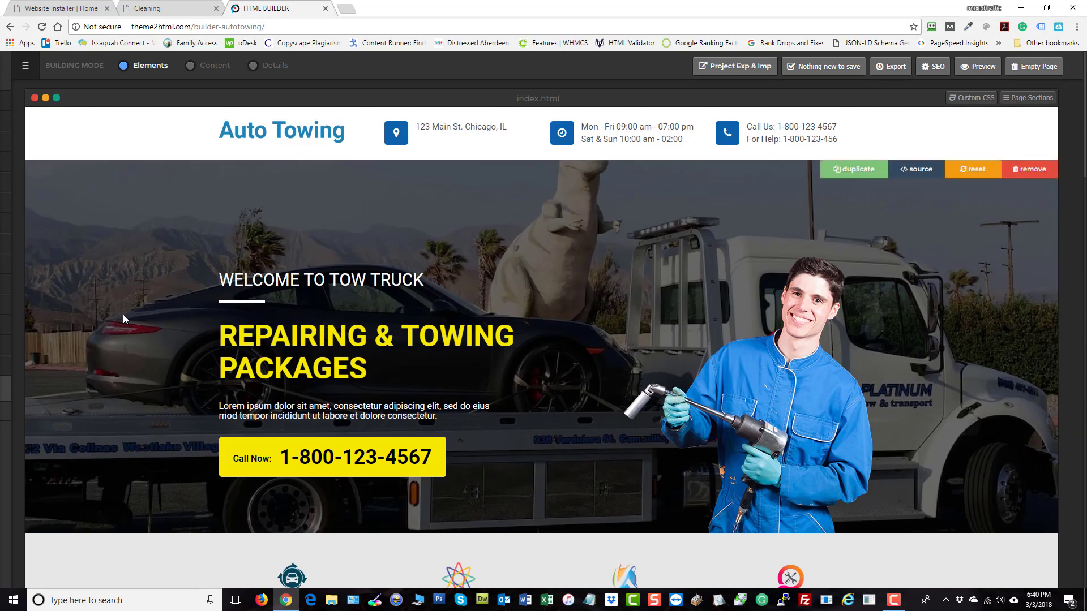